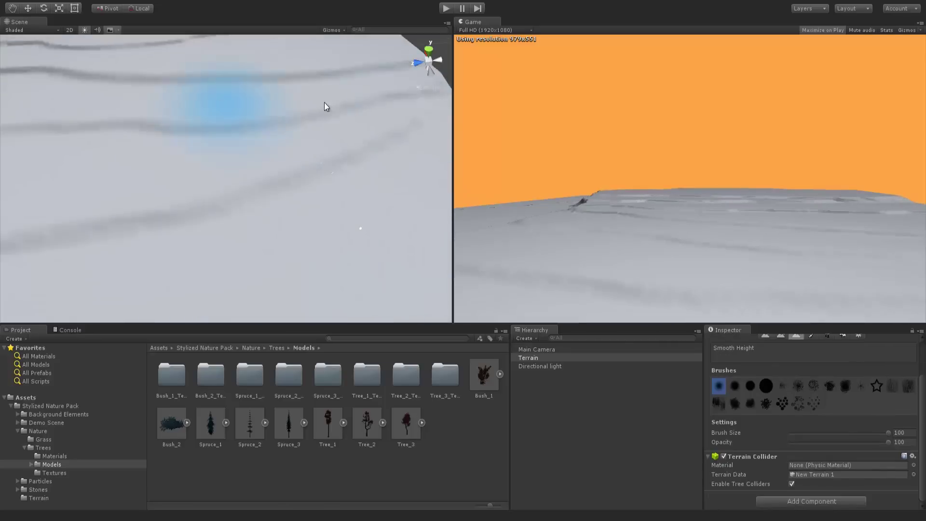
# - Orbit the scene view across the painted terrain
pyautogui.keyDown('alt'); pyautogui.moveTo(324, 104); pyautogui.dragTo(250, 117); pyautogui.keyUp('alt')
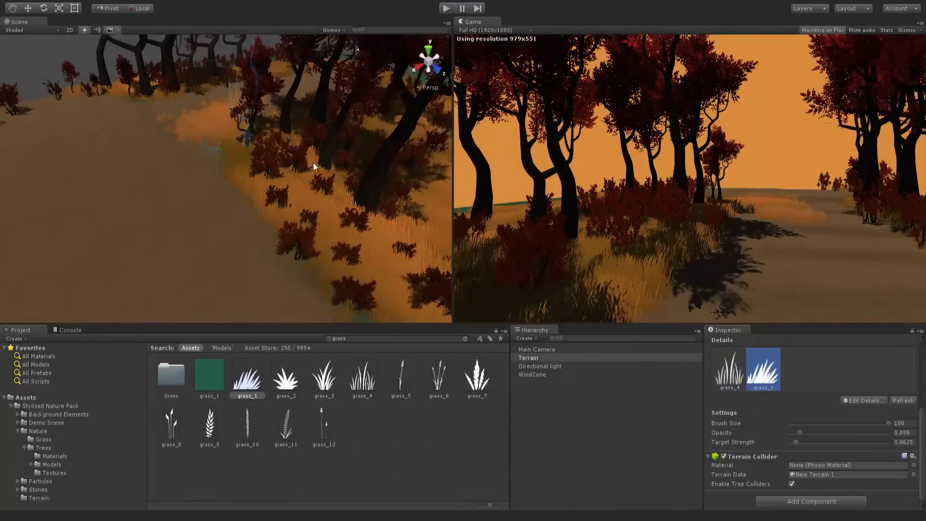
# - Move the scene view in among the red trees beside the path
pyautogui.moveTo(306, 177); pyautogui.dragTo(223, 199, button='right')
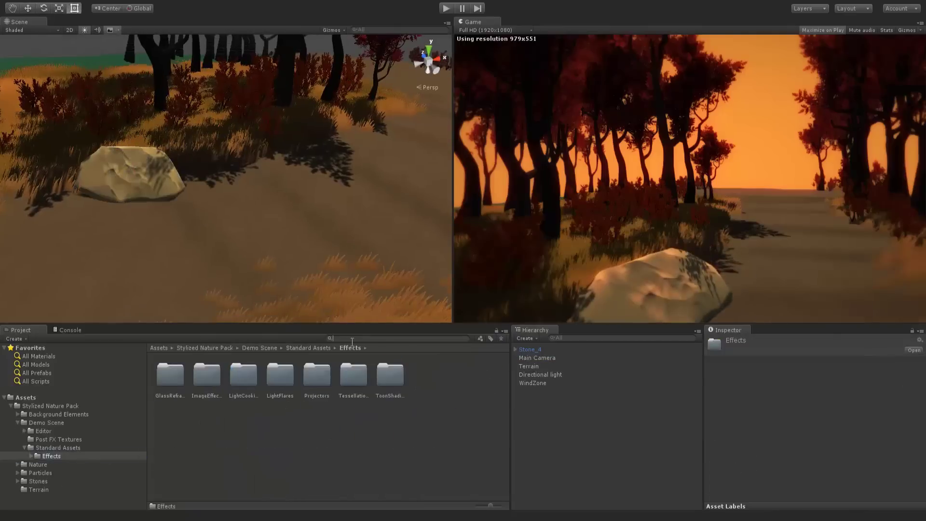
# - Remove the Color Correction Lookup effect from Main Camera and switch the Tonemapping technique
pyautogui.click(821, 357)
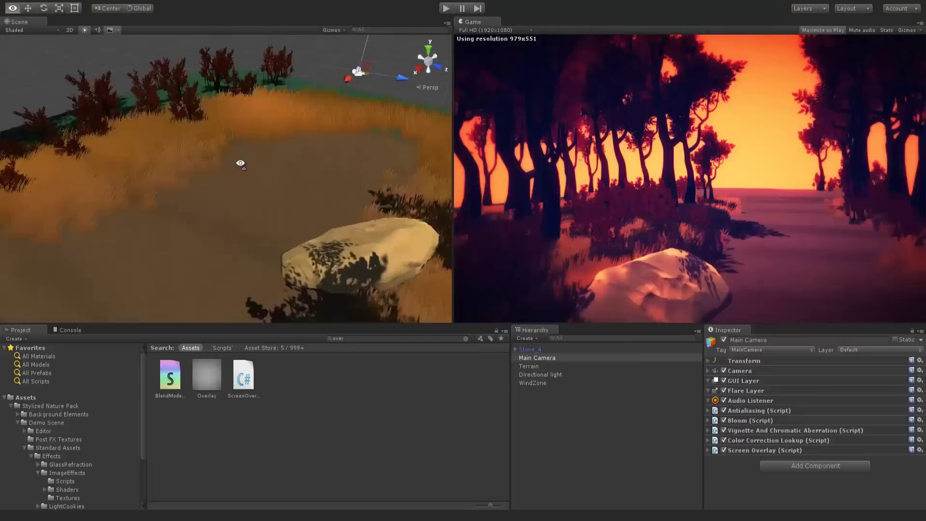
pyautogui.moveTo(837, 486); pyautogui.dragTo(765, 478)
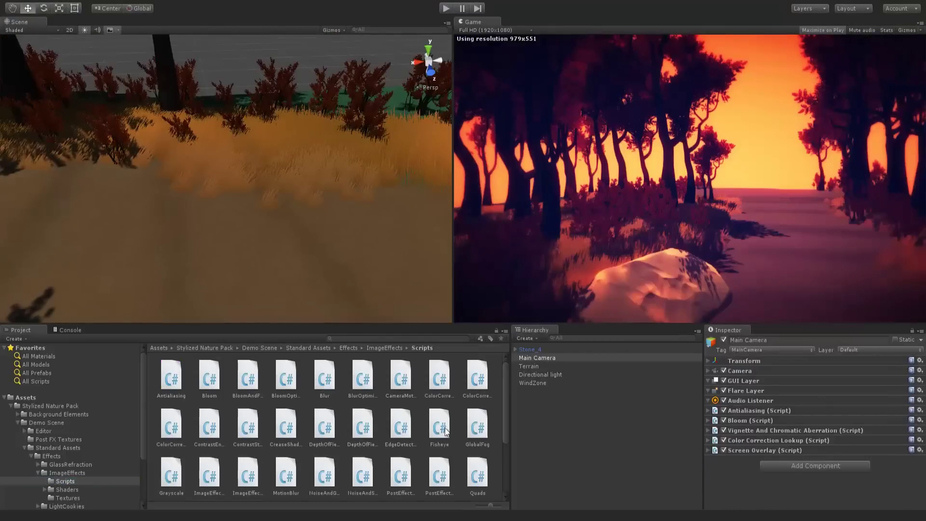
pyautogui.scroll(-1, 402, 398)
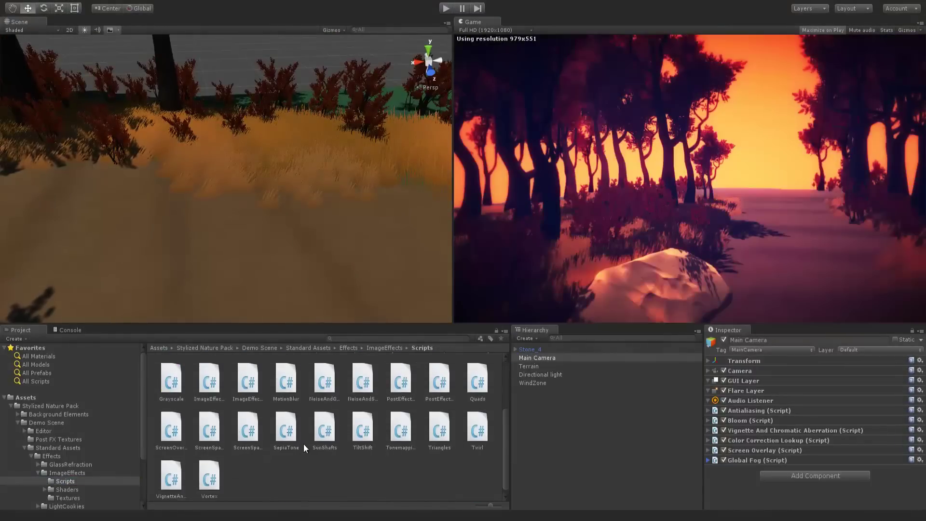
pyautogui.click(829, 435)
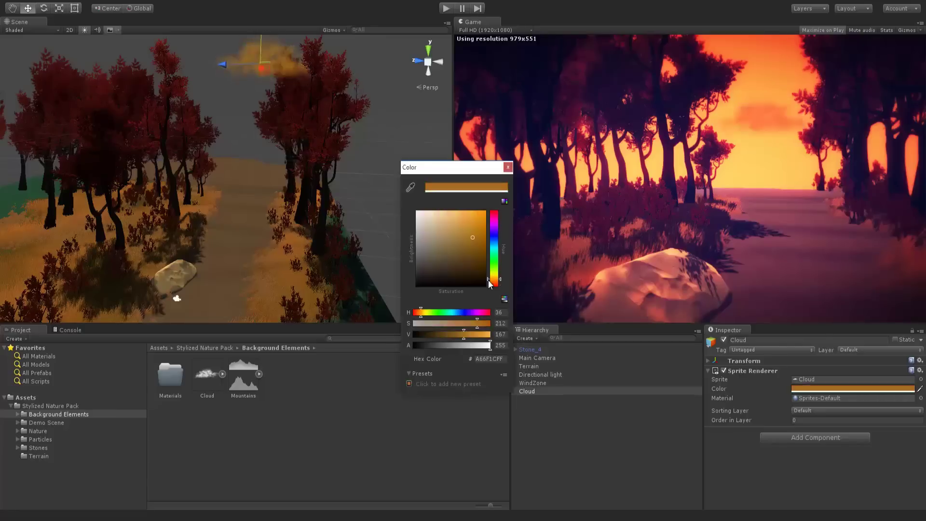
# - Frame the cloud in the scene view and run the scene to preview the sky
pyautogui.keyDown('alt'); pyautogui.moveTo(291, 84); pyautogui.dragTo(256, 82); pyautogui.keyUp('alt')
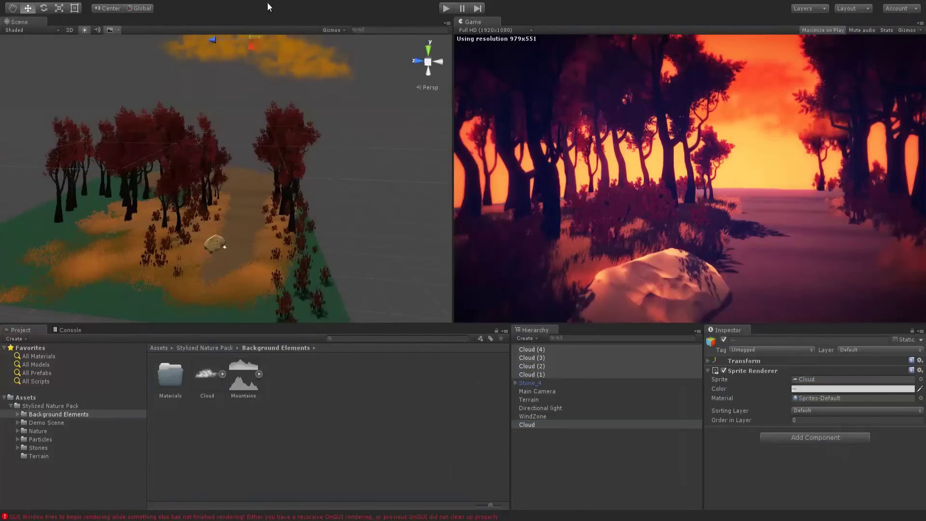
pyautogui.click(446, 9)
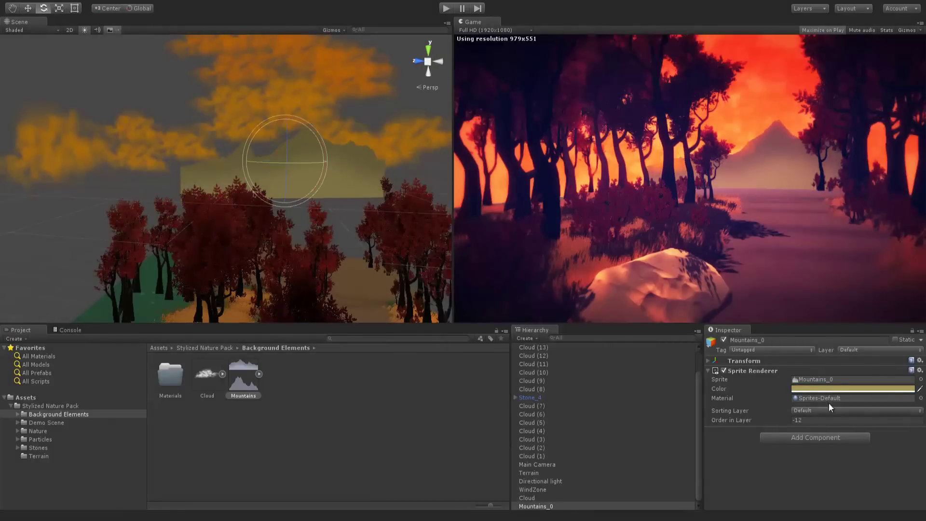
# - Tint the Mountains sprite an orange-yellow colour with the colour picker
pyautogui.click(852, 389)
pyautogui.moveTo(467, 198); pyautogui.dragTo(454, 227)
pyautogui.click(256, 164)
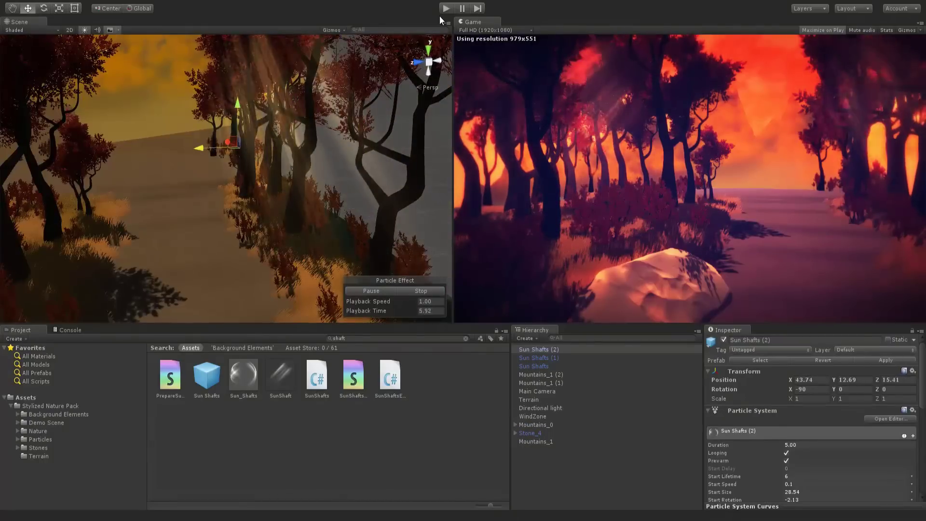
# - Preview the sun shafts in Play mode, then duplicate the Falling Leaves effect from Demo Scene assets
pyautogui.click(445, 8)
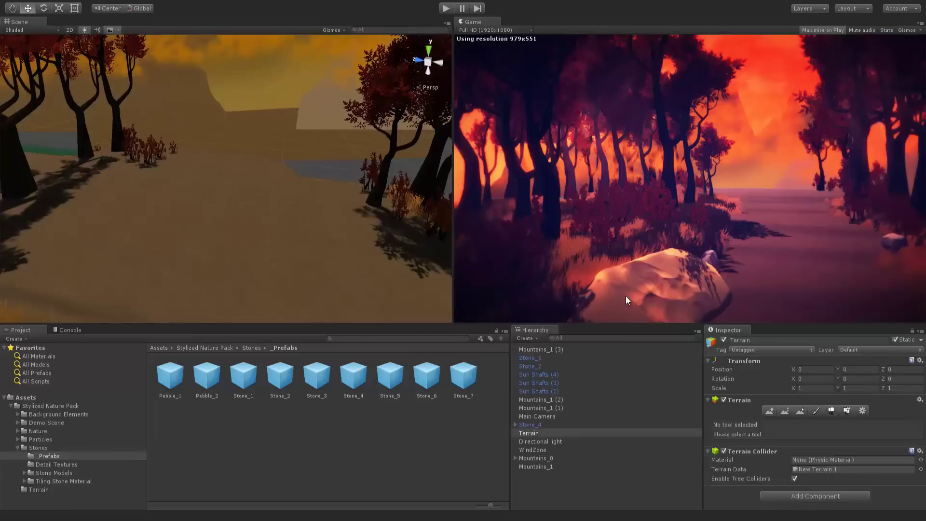
pyautogui.click(59, 423)
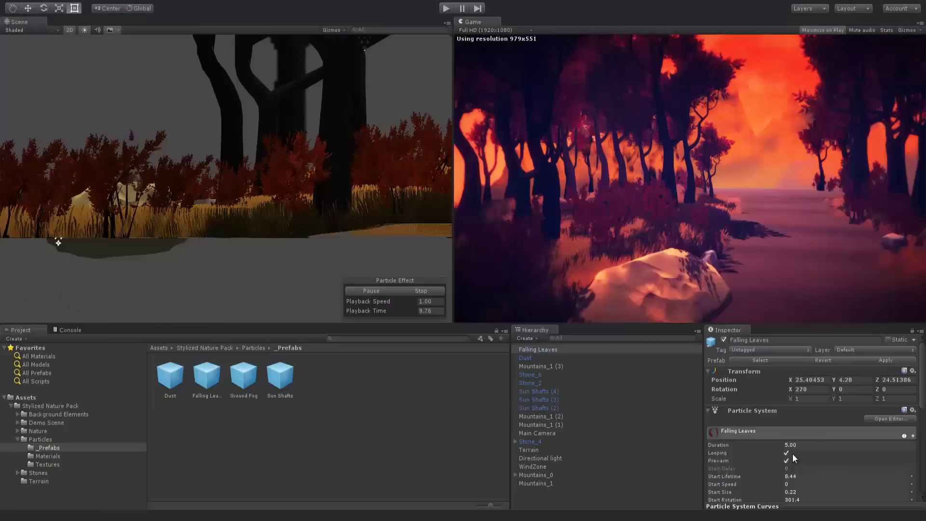
pyautogui.press('w')
pyautogui.hotkey('ctrl', 'd')
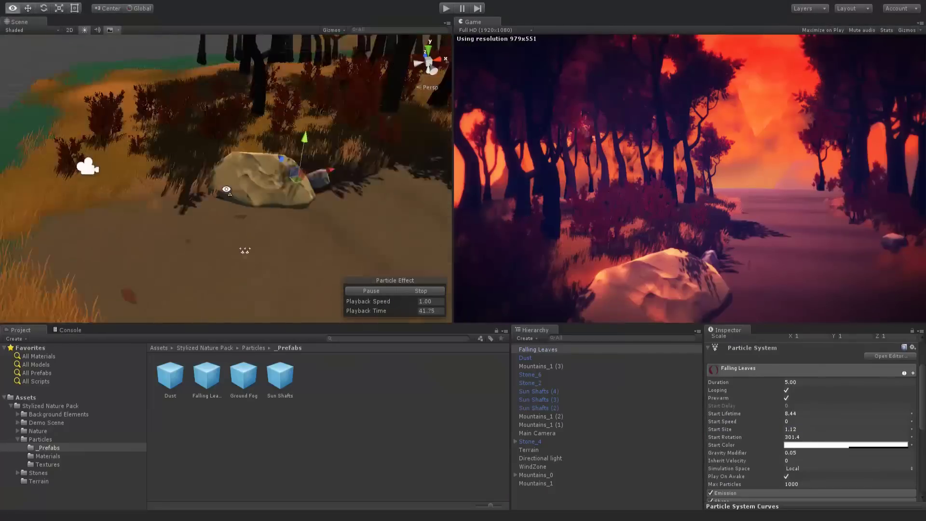
# - Briefly run the scene to preview the falling leaves, then stop it
pyautogui.click(447, 9)
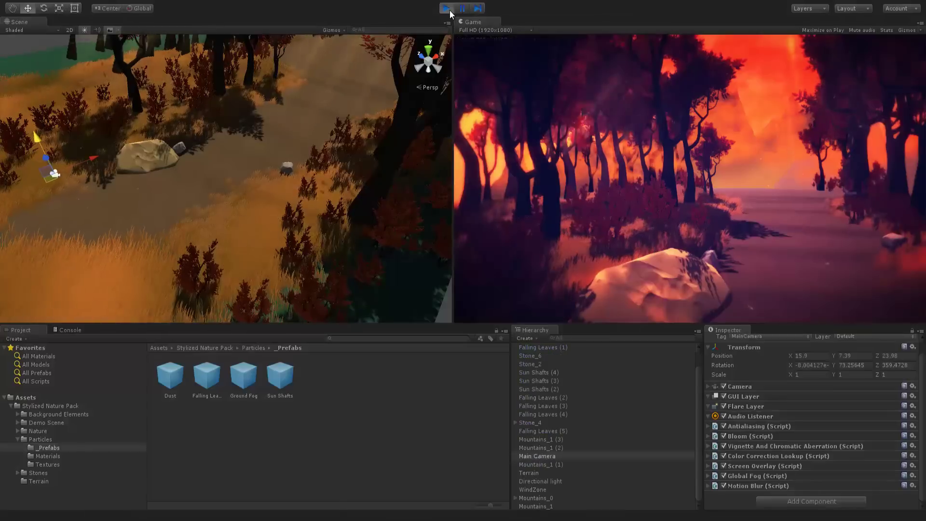
pyautogui.click(446, 9)
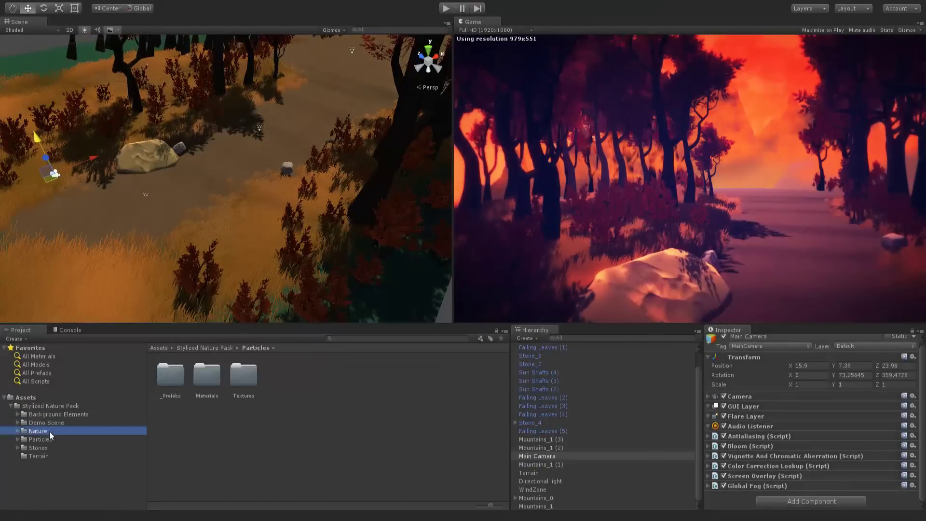